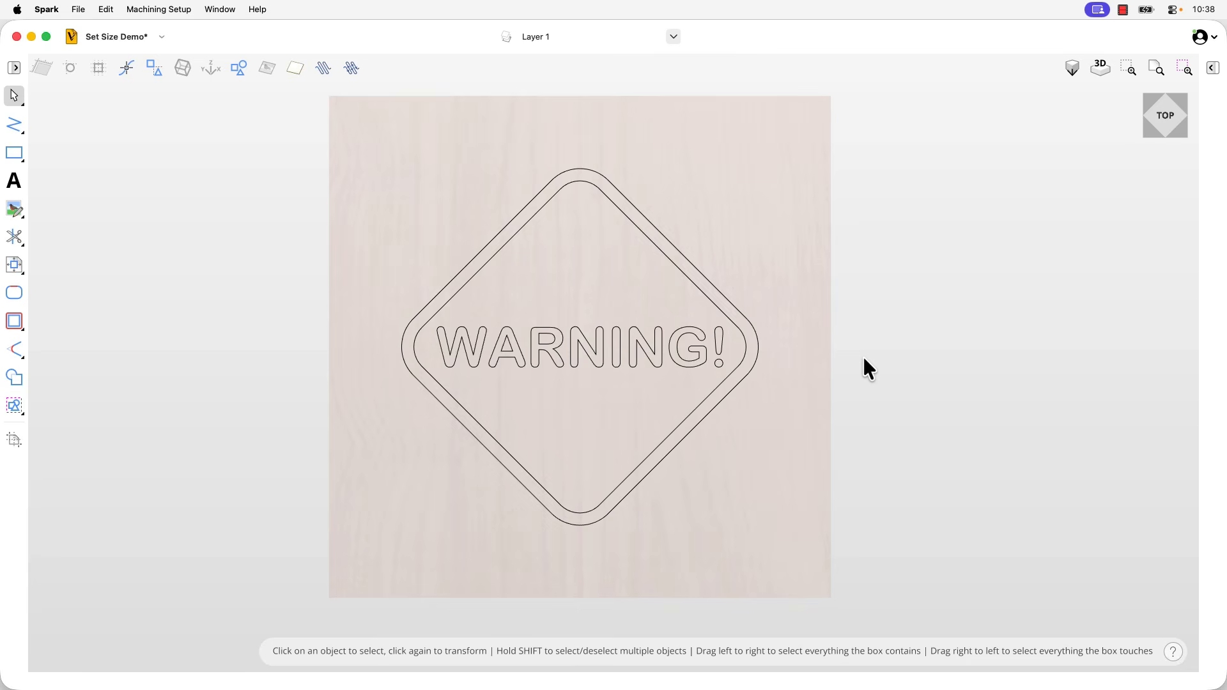
Activate the Transform tool and select the outer diamond outline of the warning sign for transforming
left_click(758, 351)
left_click(759, 352)
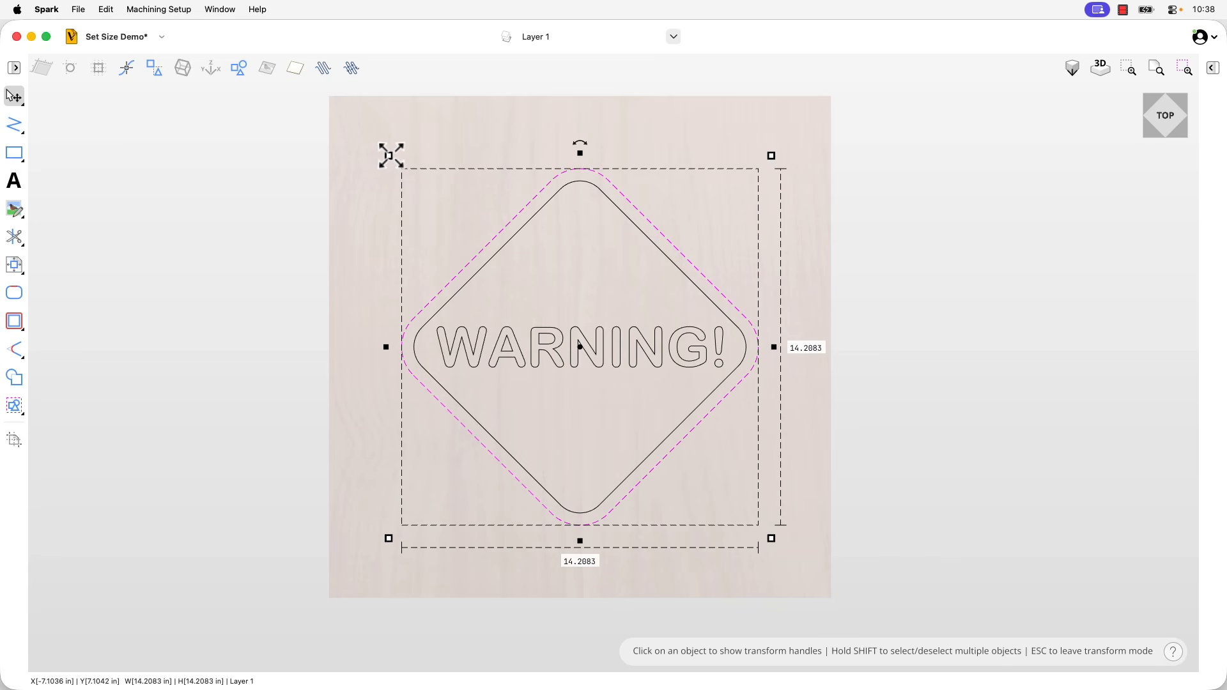
left_click(13, 102)
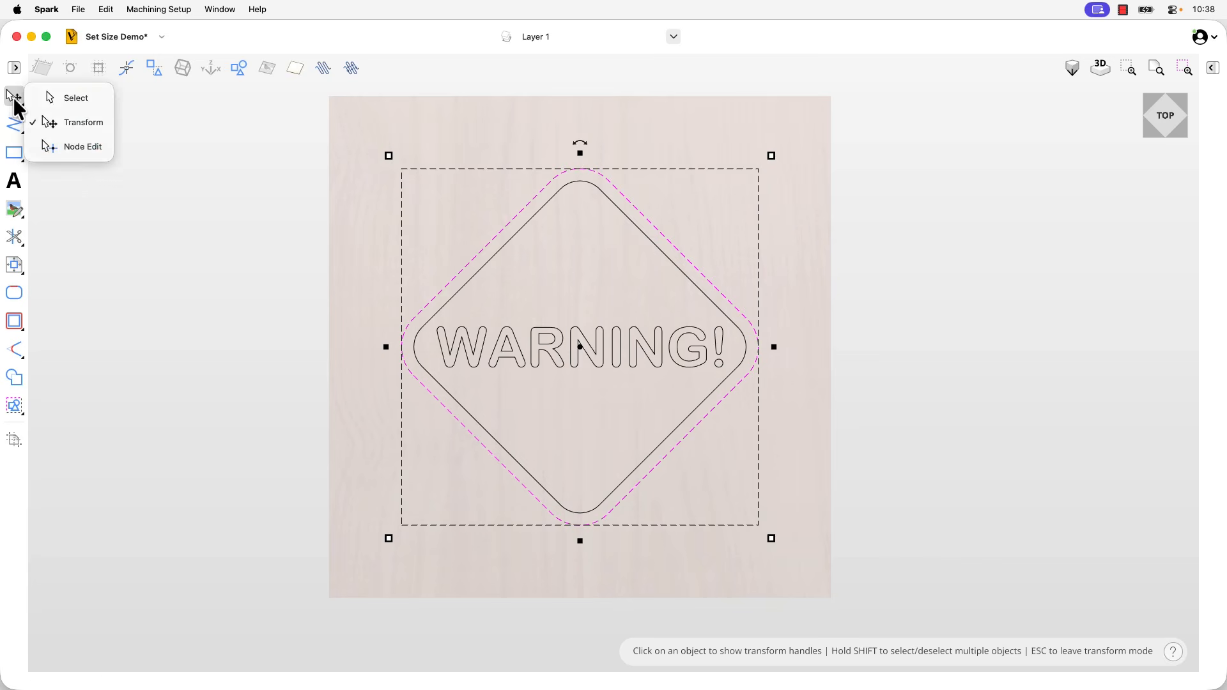
left_click(59, 121)
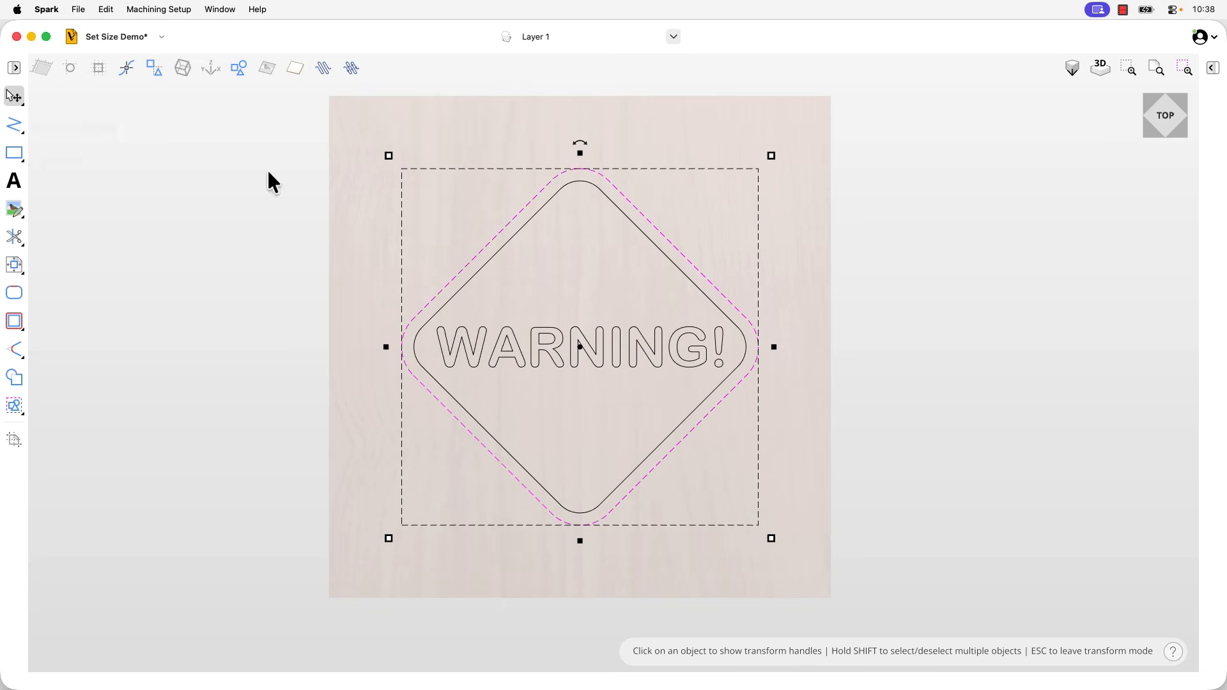
left_click(545, 332)
left_click(476, 271)
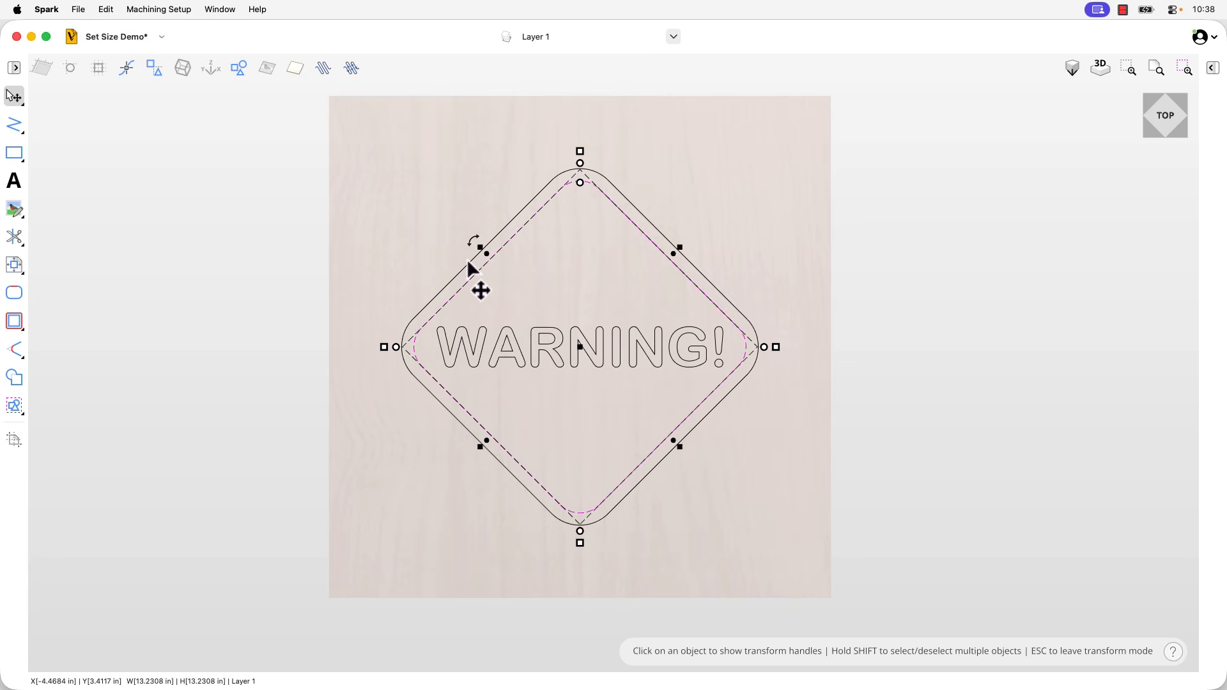
left_click(468, 257)
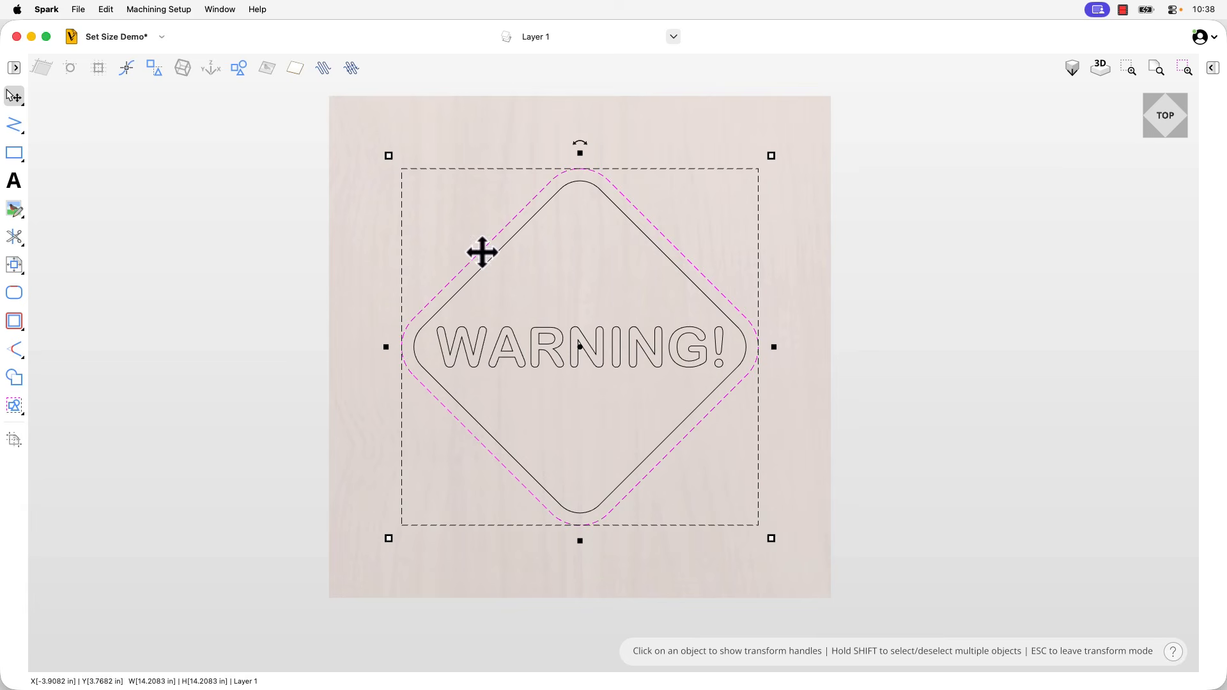
Try scaling the outer diamond proportionally from a corner and stretching its width to about 15.8 in, and undo the stretch
mouse_move(389, 156)
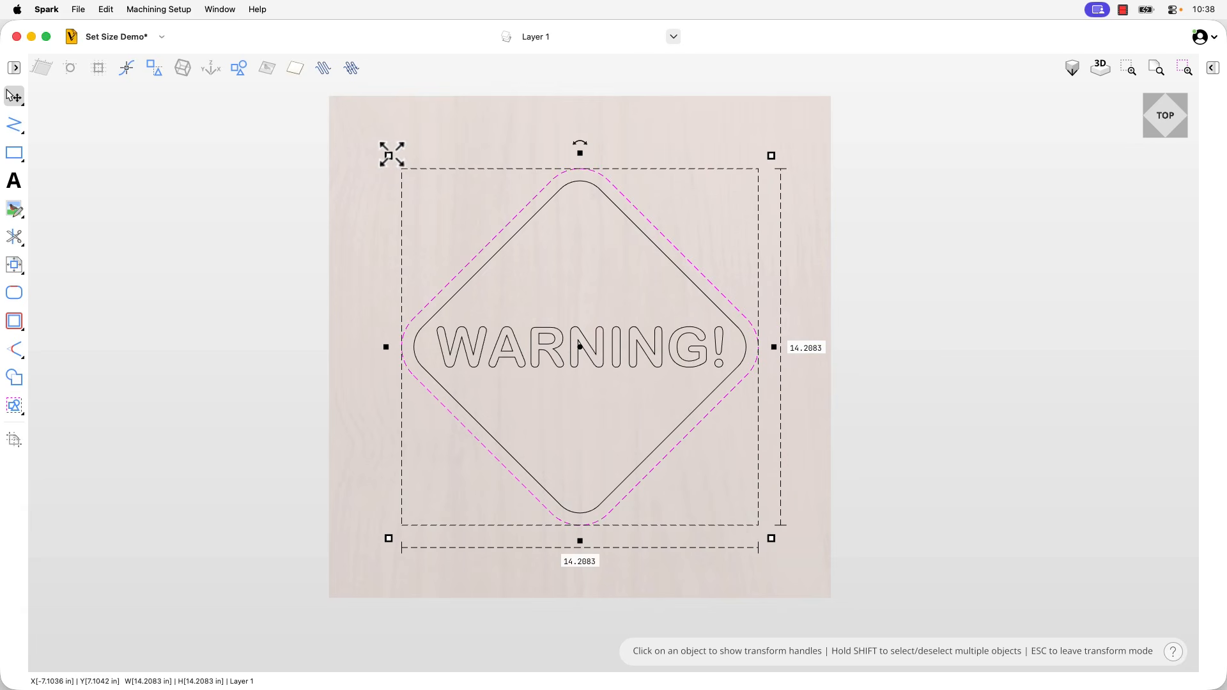
left_click_drag(389, 155, 351, 169)
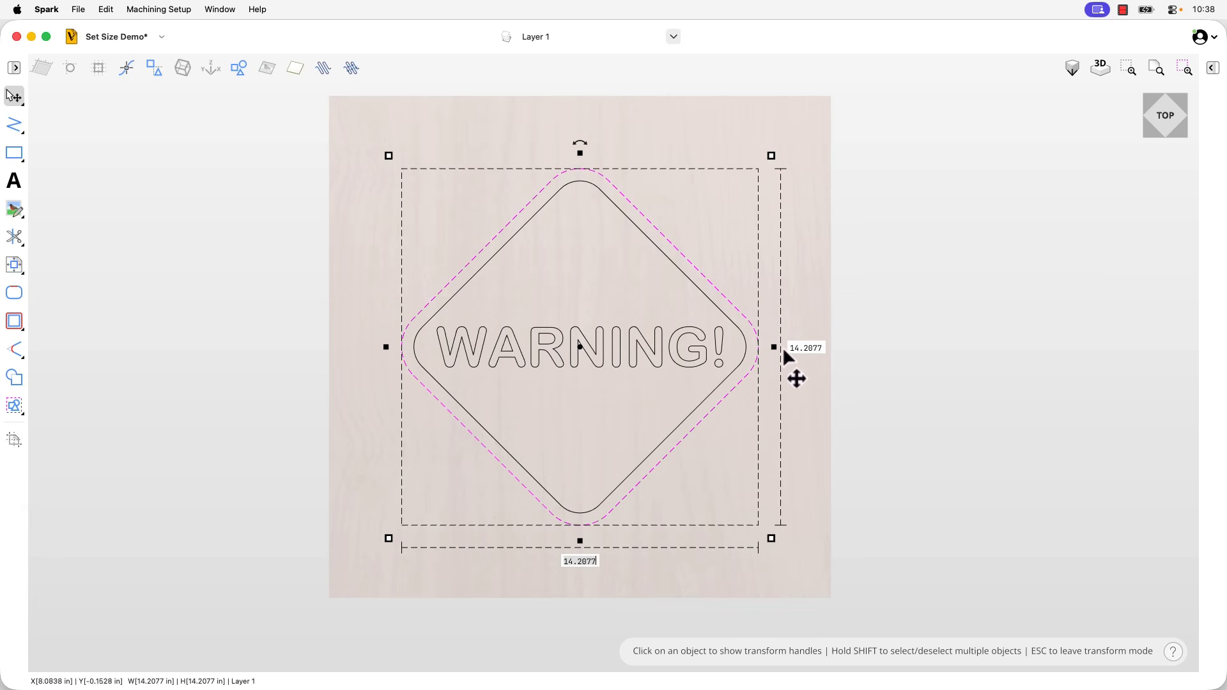
left_click_drag(775, 347, 800, 342)
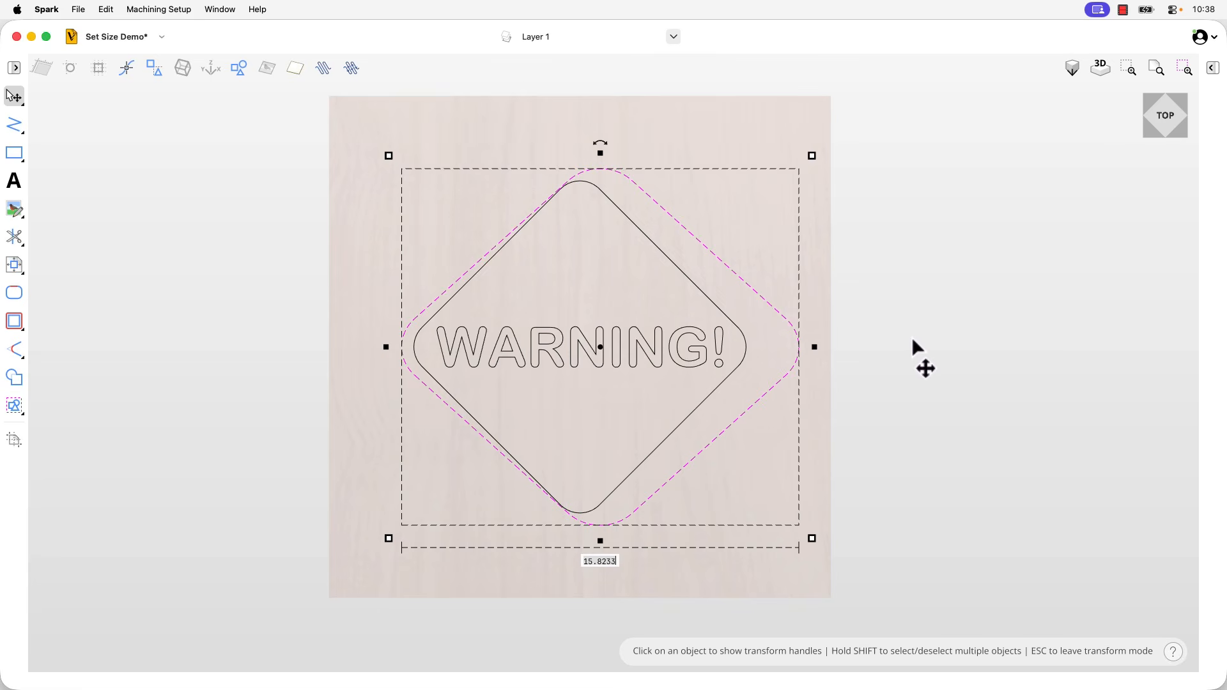
key("super+z")
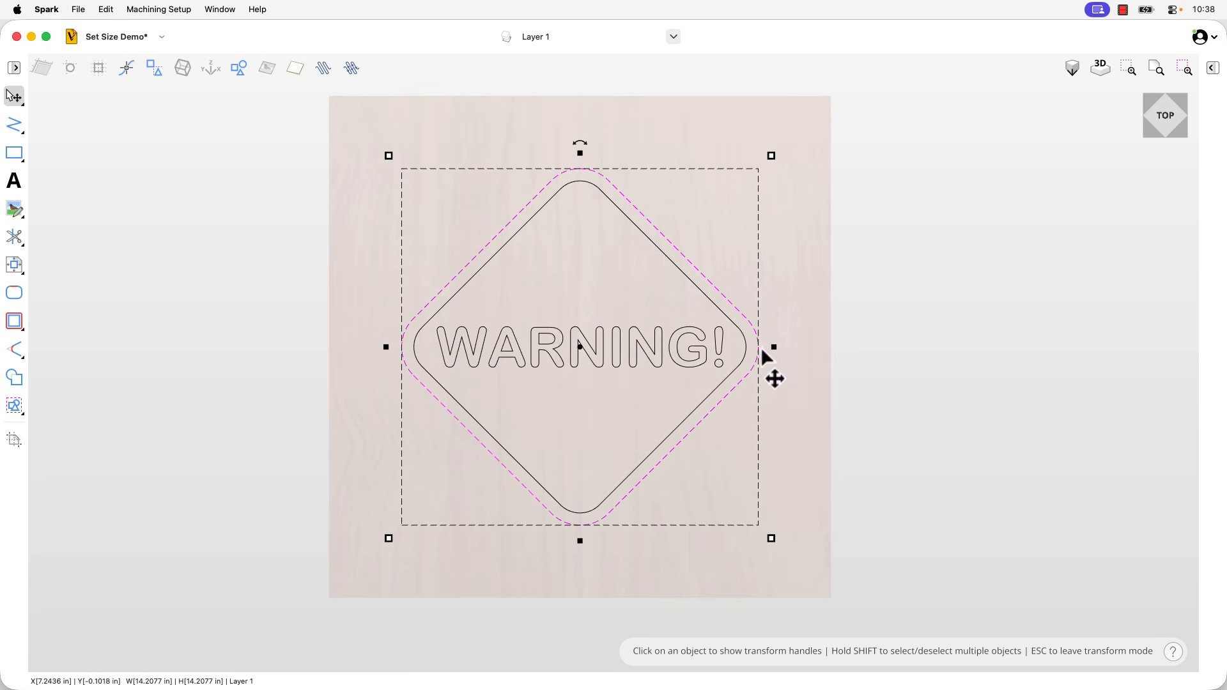
Scale the outer diamond proportionally about its centre to about 14.3 in wide and high
mouse_move(389, 538)
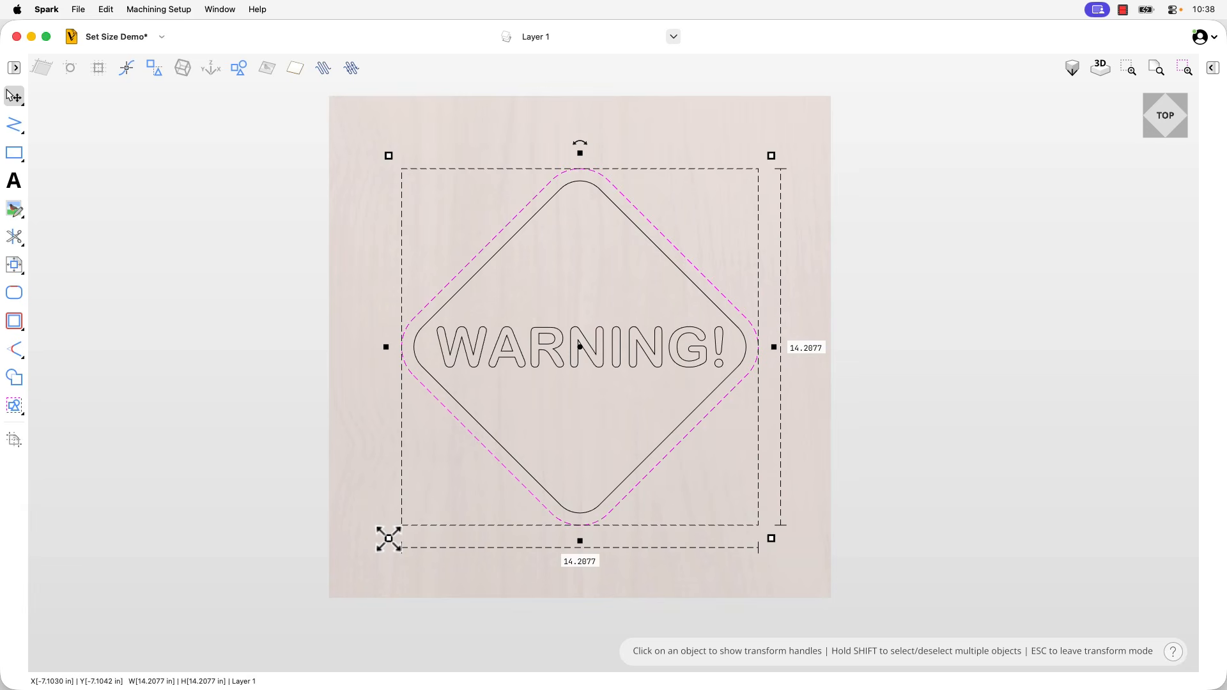
mouse_move(389, 539)
left_mouse_down()
mouse_move(282, 624)
mouse_move(332, 572)
mouse_move(403, 537)
mouse_move(506, 428)
mouse_move(434, 522)
mouse_move(402, 550)
mouse_move(389, 542)
left_mouse_up()
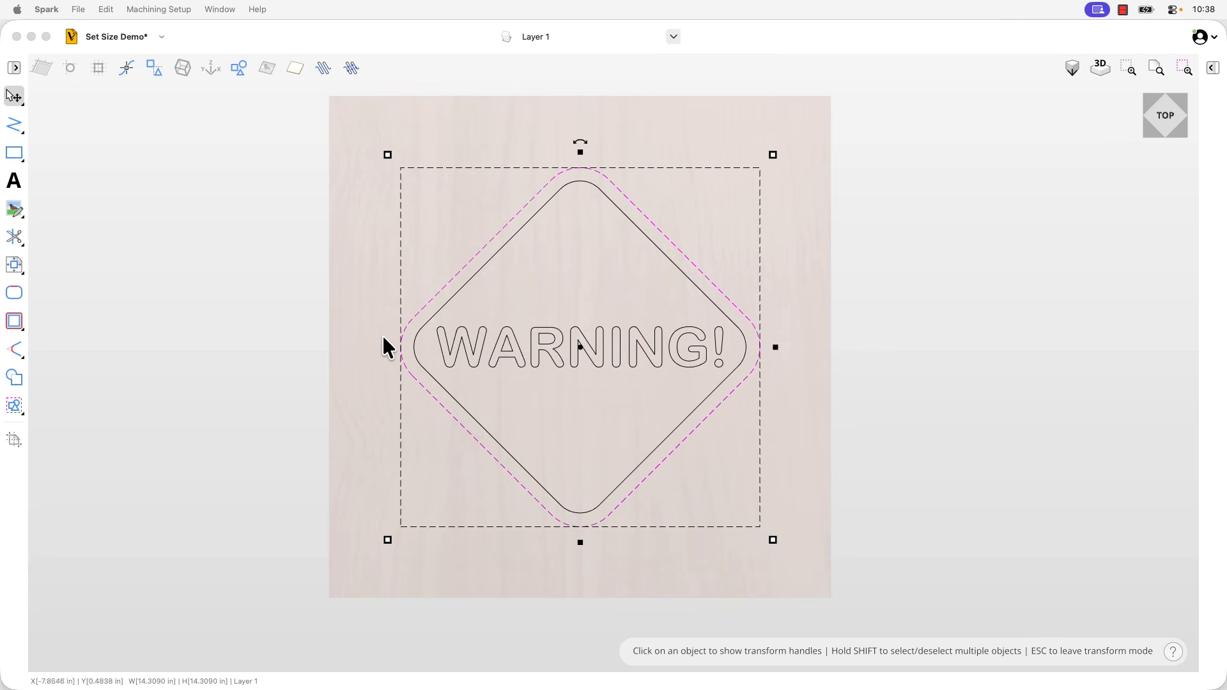
Try setting only the outer diamond's width to 10 in, and undo the width change
left_click(776, 347)
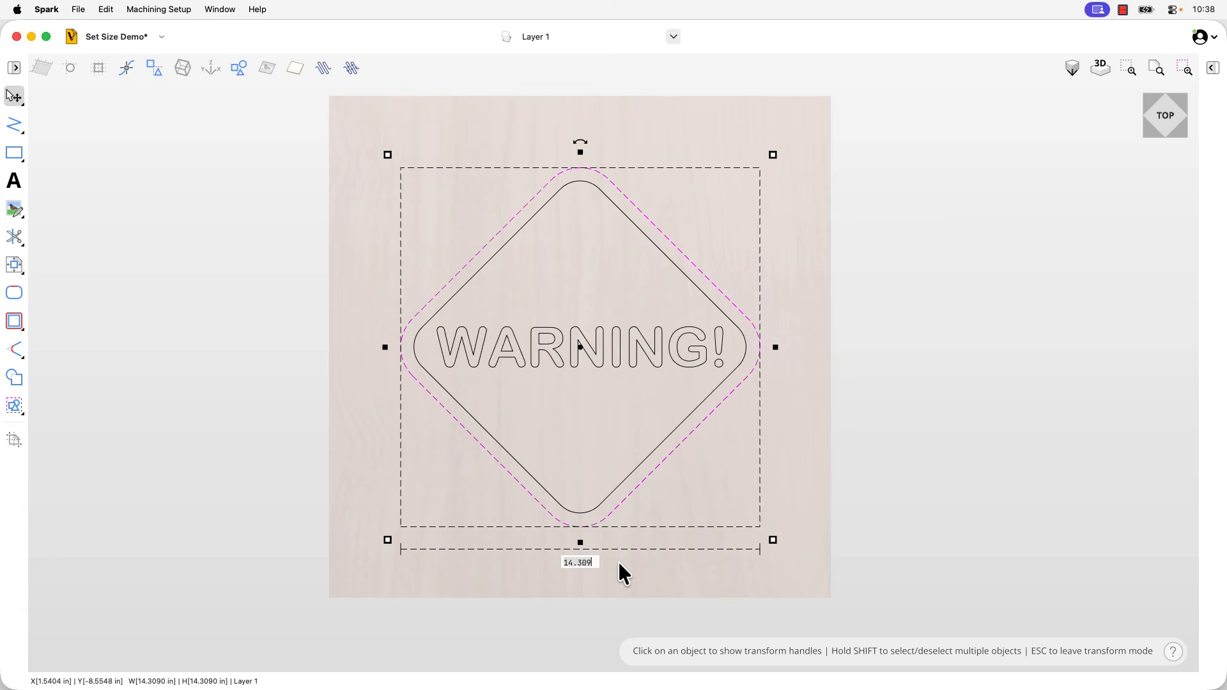
key("BackSpace")
key("BackSpace")
key("BackSpace")
key("BackSpace")
key("BackSpace")
key("BackSpace")
type("10")
key("Return")
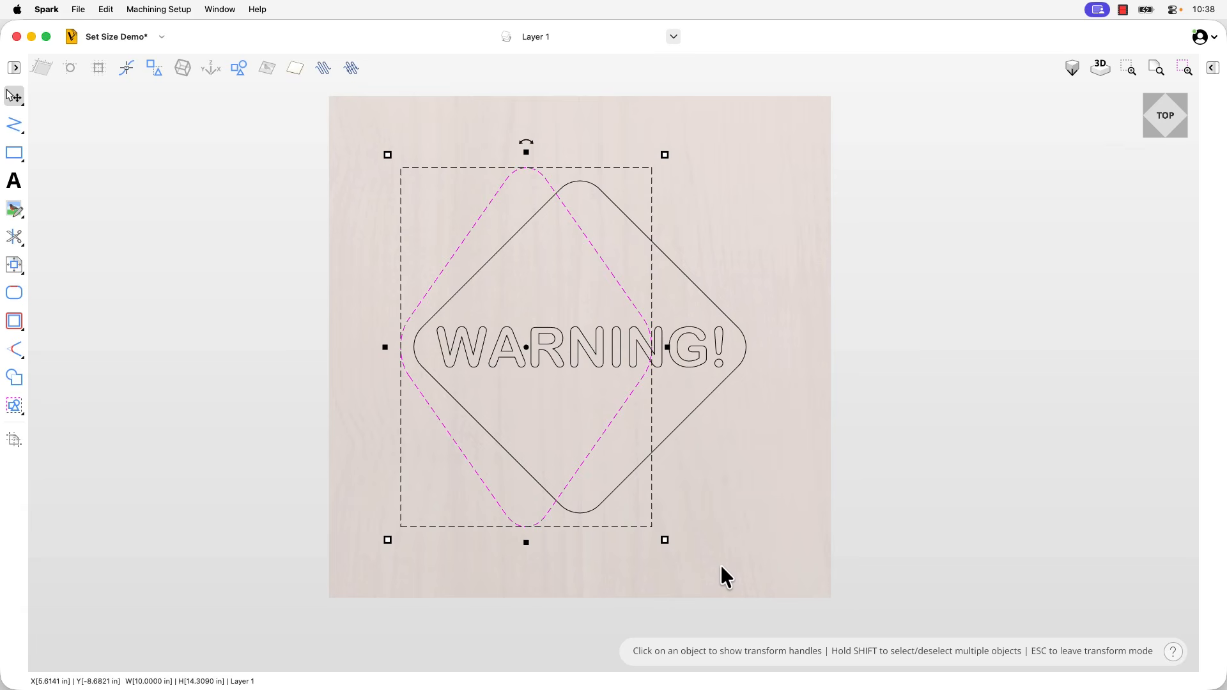
mouse_move(527, 544)
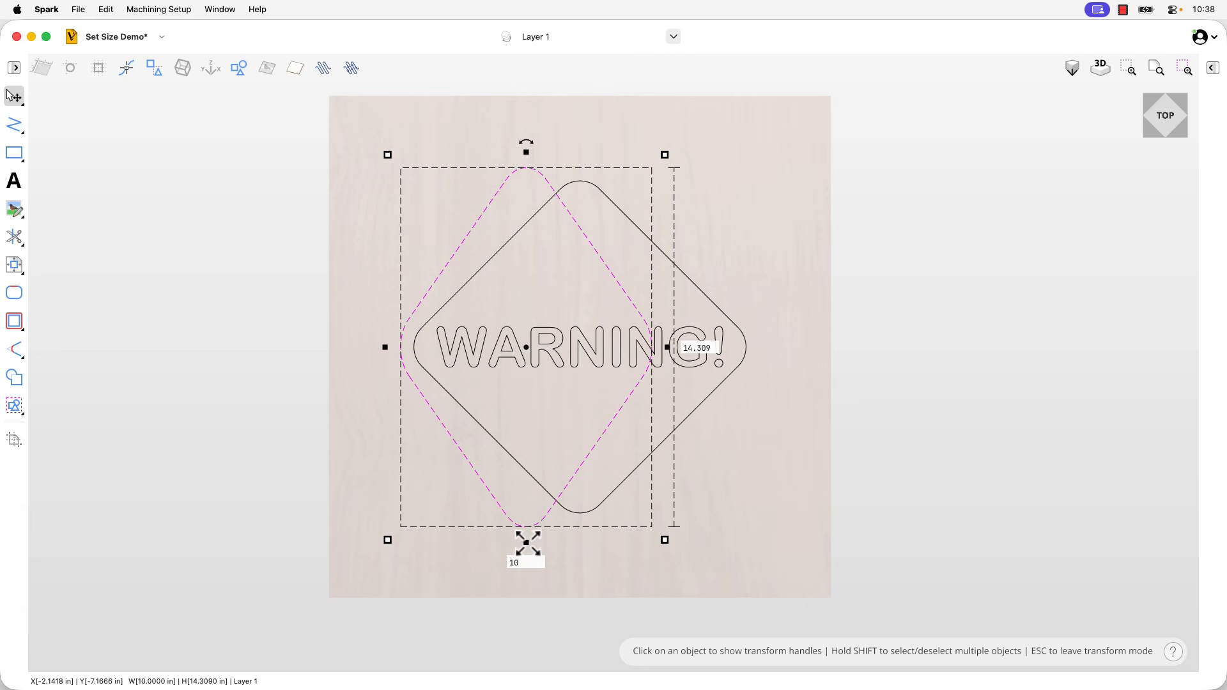
key("super+z")
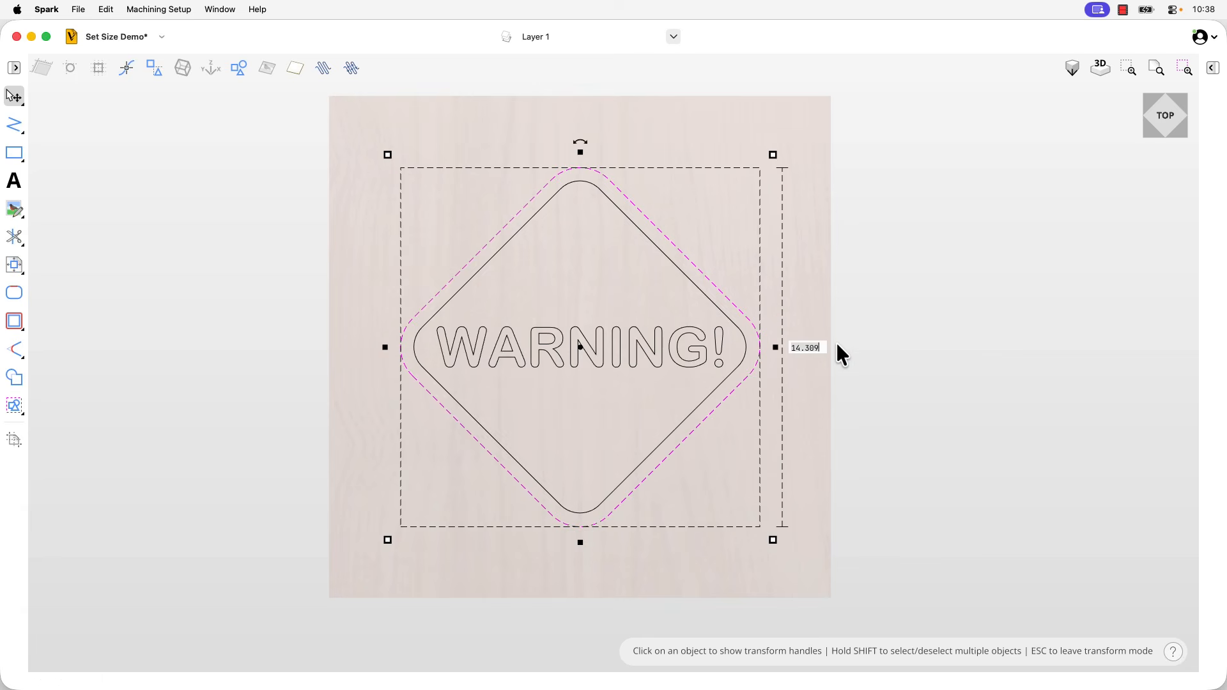
Try setting only the outer diamond's height to 10 in, and undo the height change
key("BackSpace")
type("10")
key("Return")
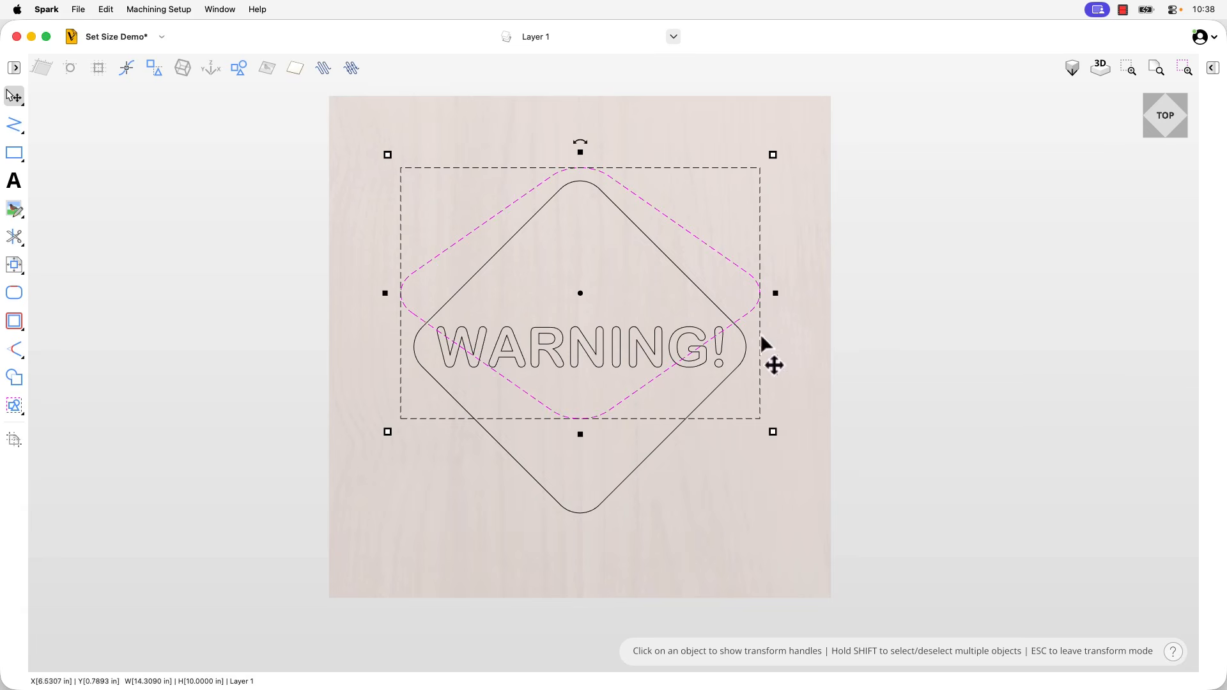
mouse_move(778, 296)
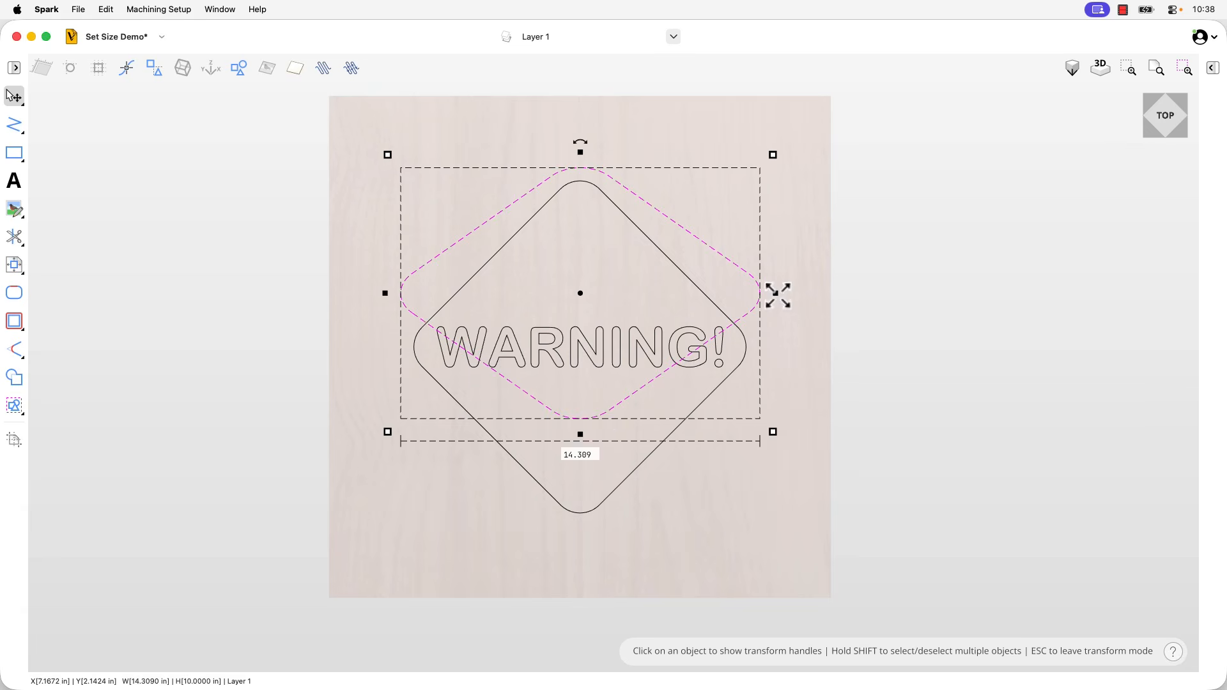
mouse_move(581, 435)
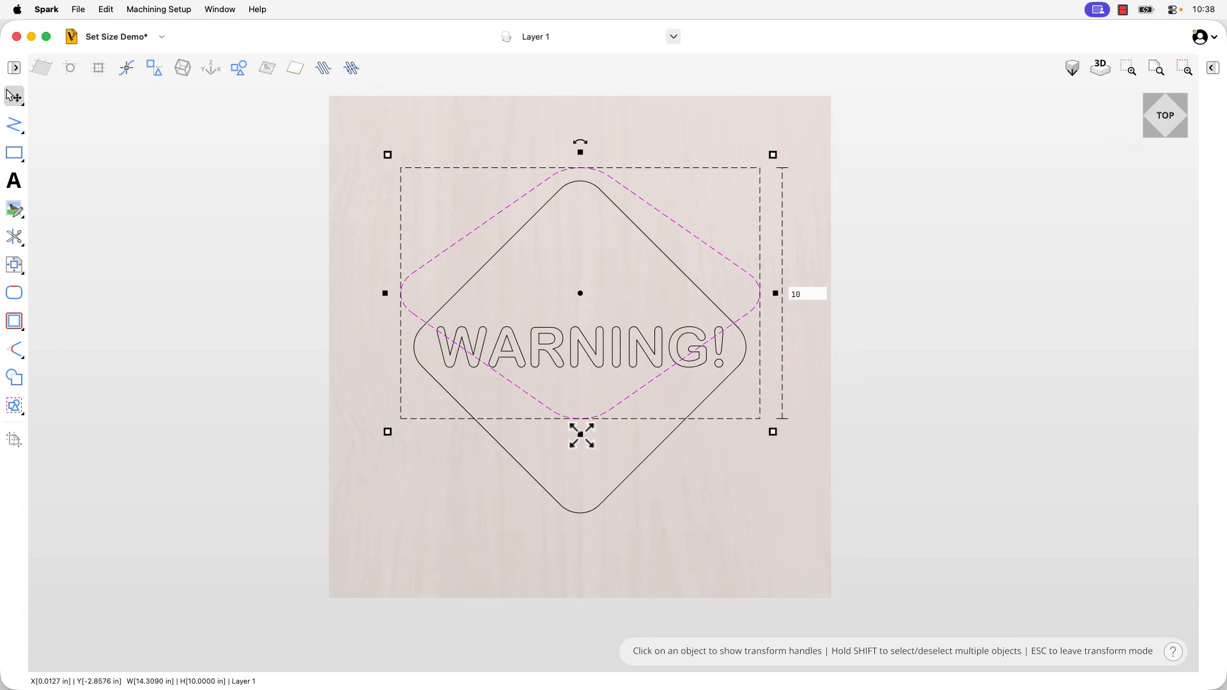
key("super+z")
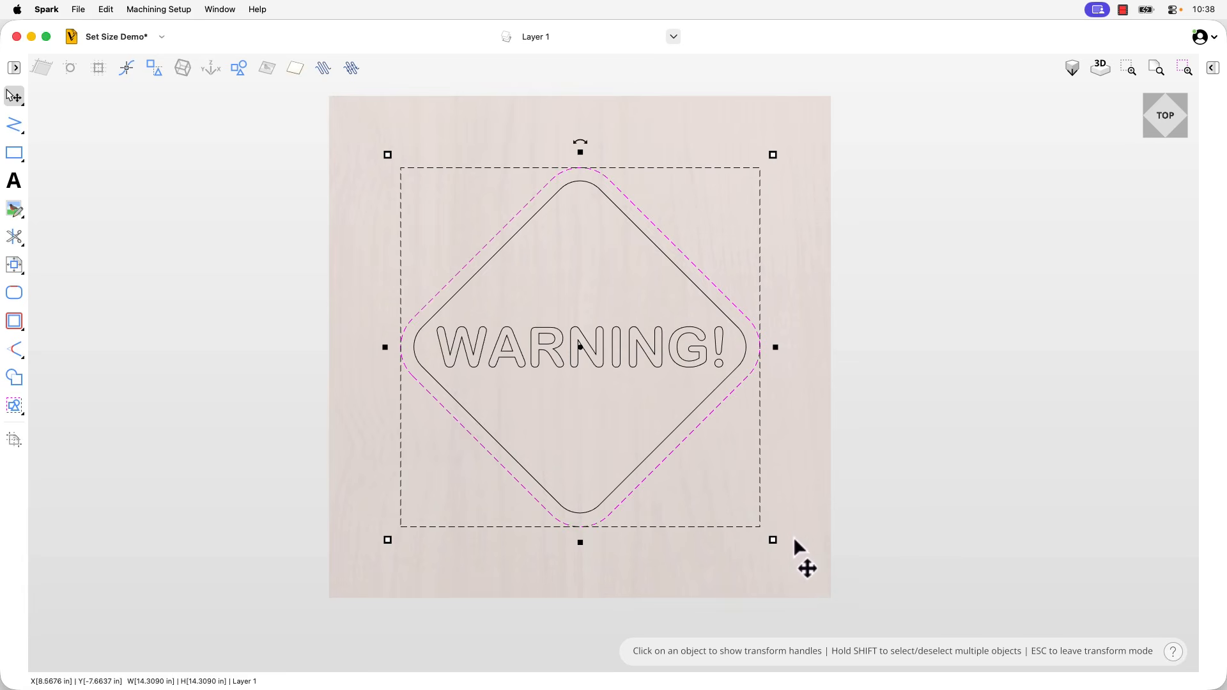
Try scaling the outer diamond proportionally to 10 in wide and high, and undo the resize
left_click(773, 540)
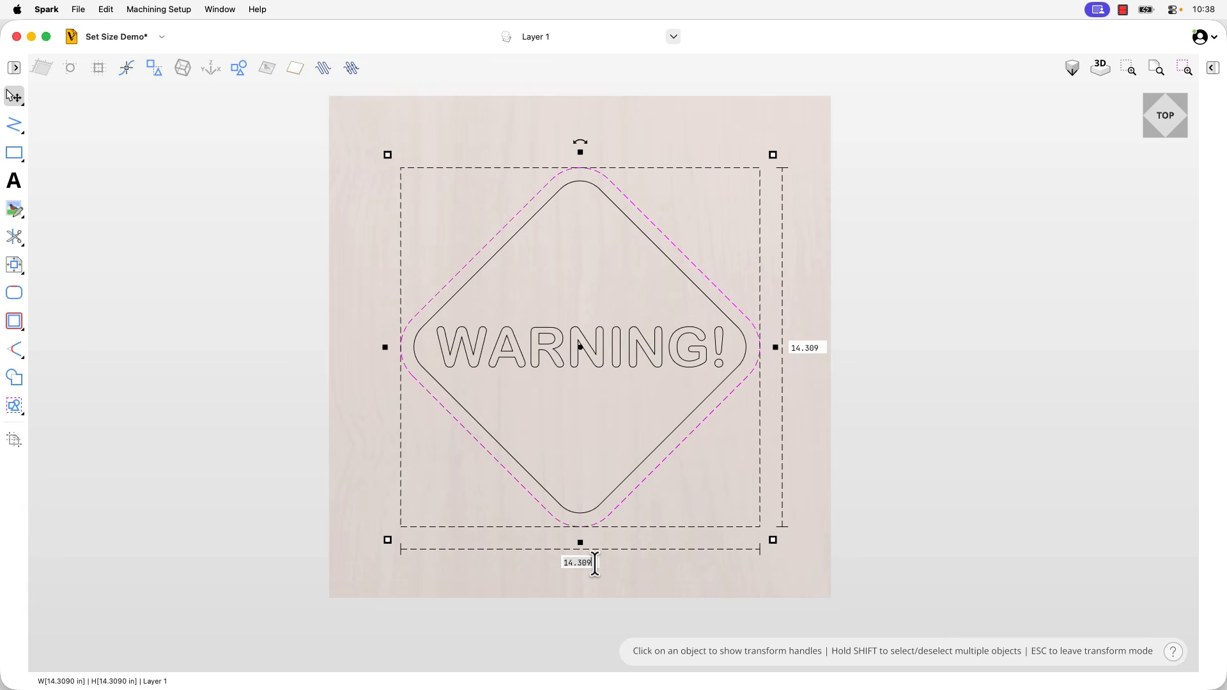
type("10")
key("Return")
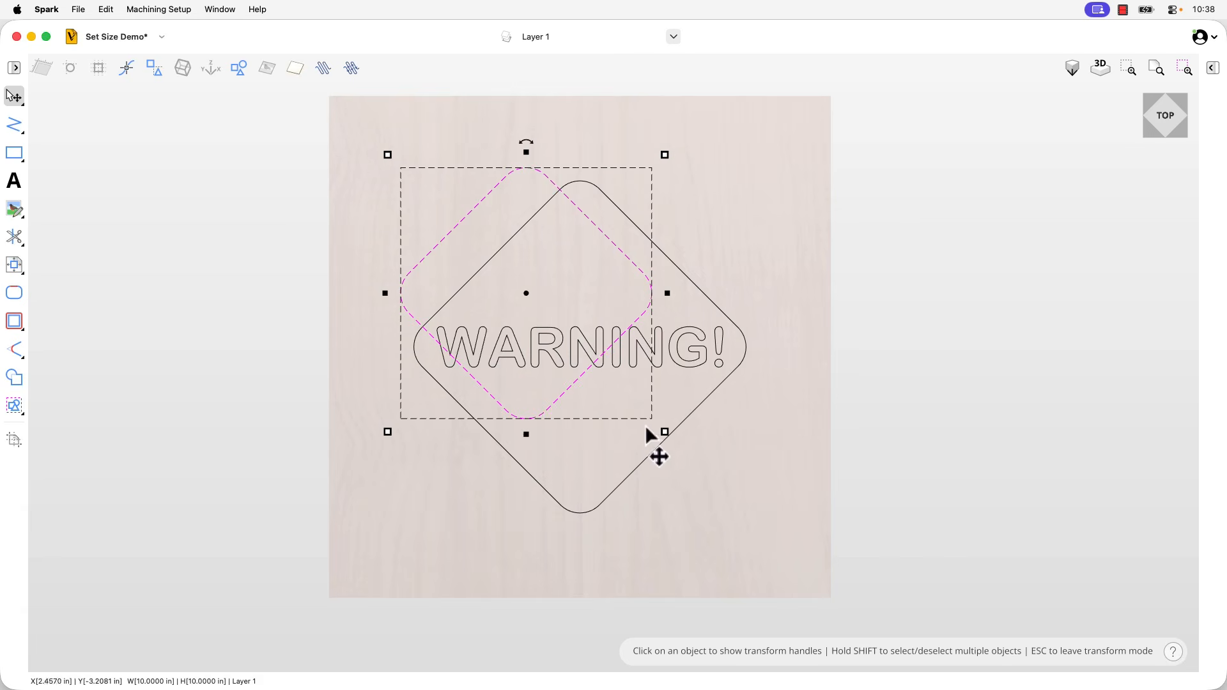
mouse_move(664, 432)
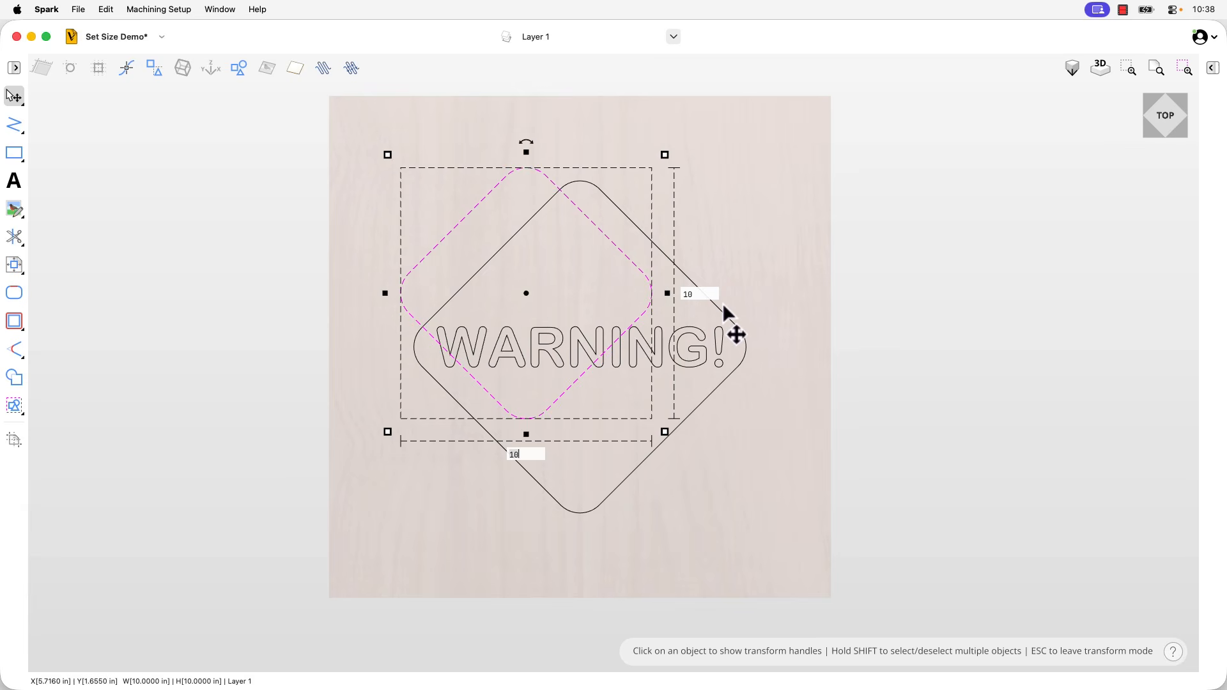
key("Return")
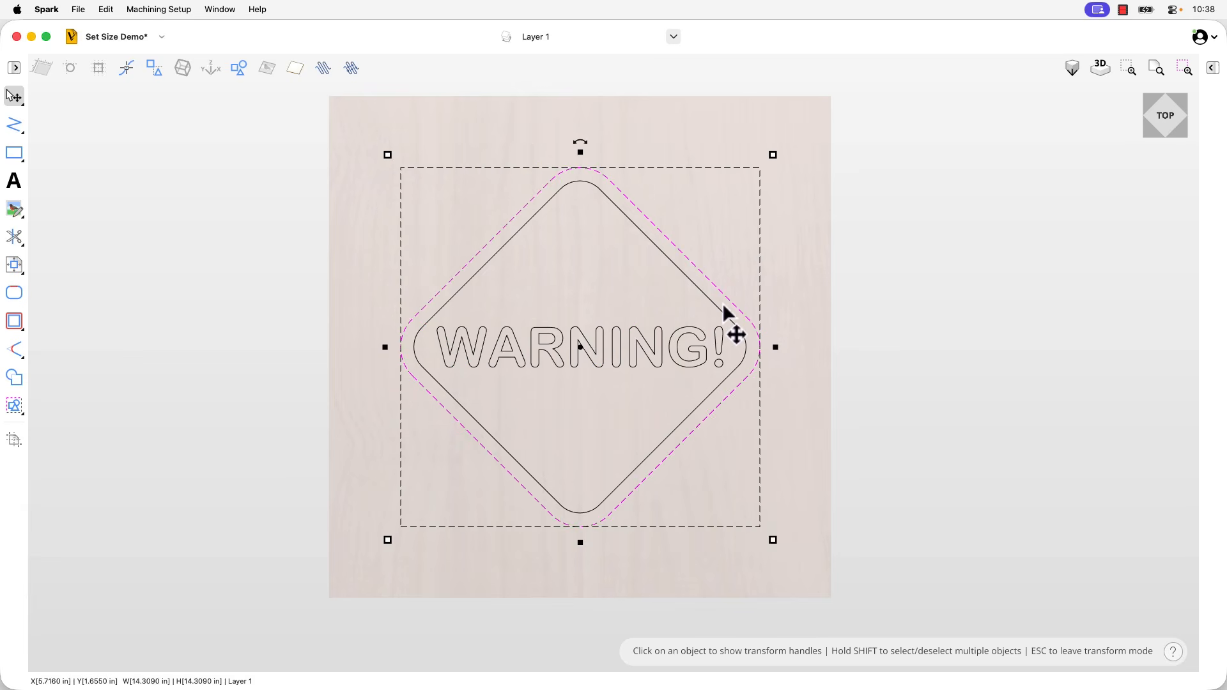
Select the outer diamond, inner diamond and WARNING! text one after another, and clear the selection
left_click(850, 342)
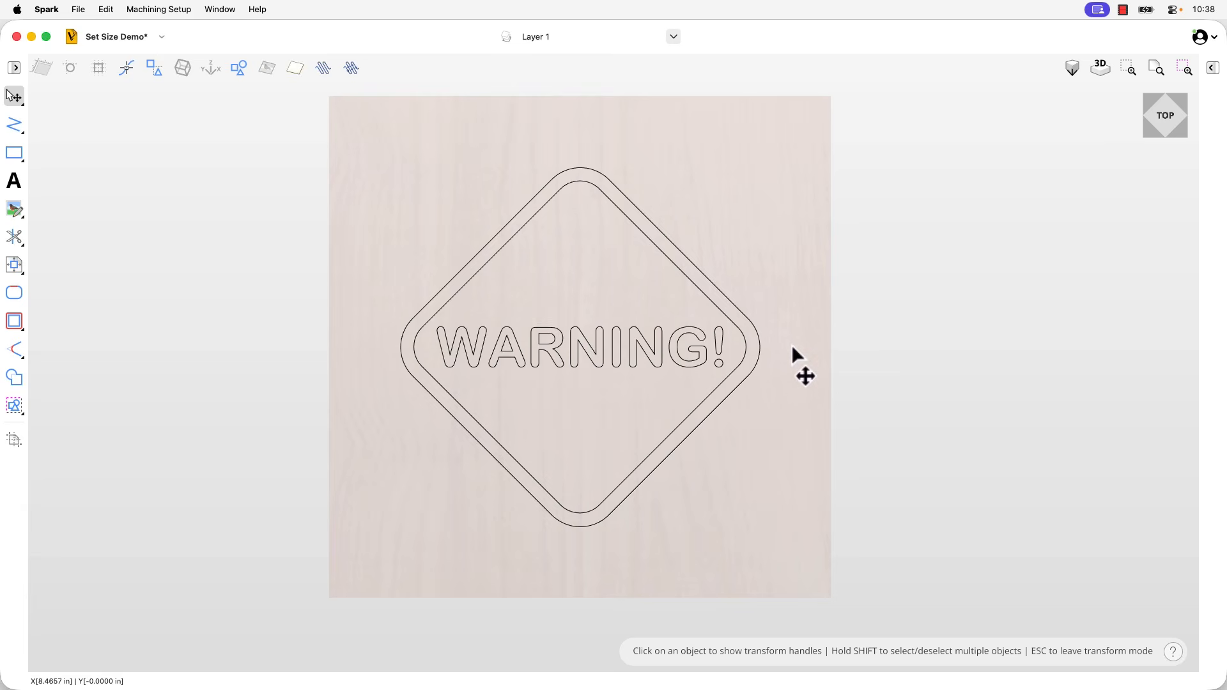
left_click(758, 356)
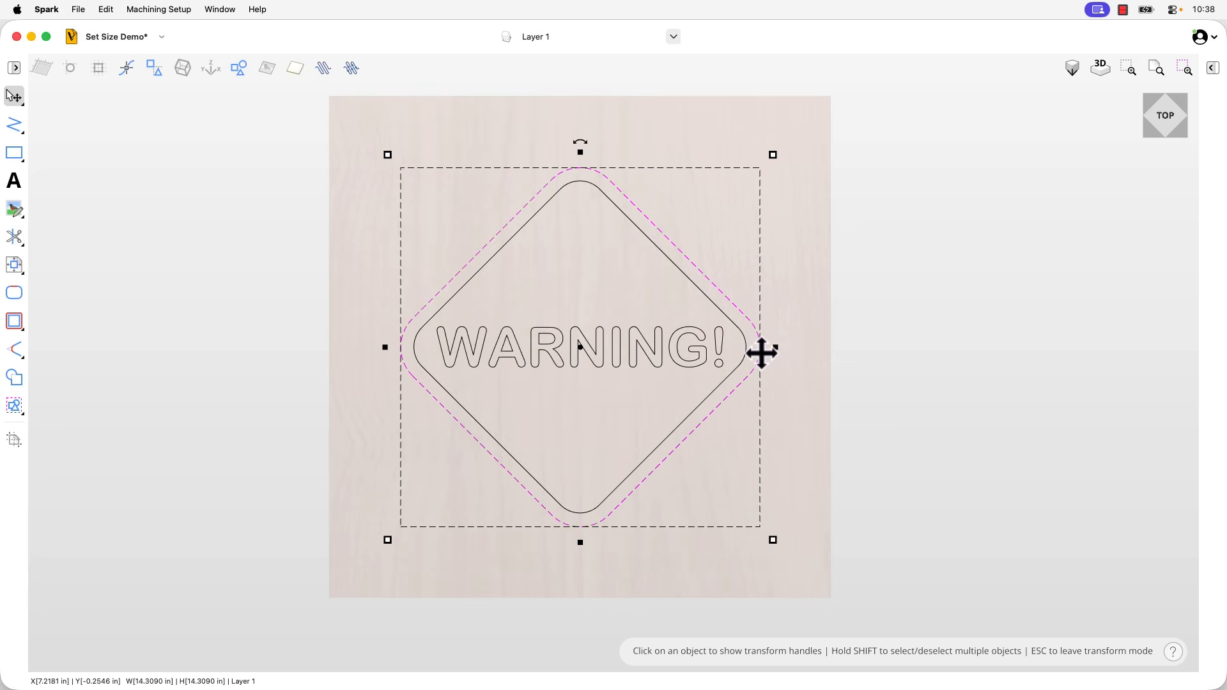
left_click(745, 347, "shift")
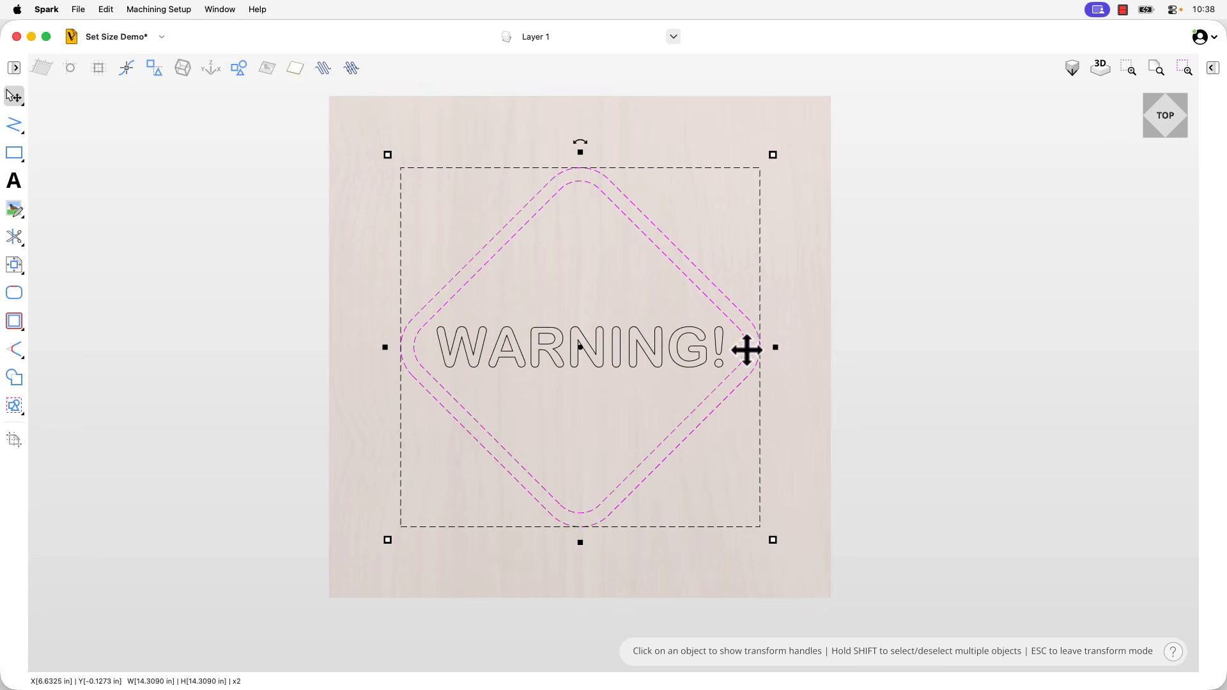
left_click(719, 347, "shift")
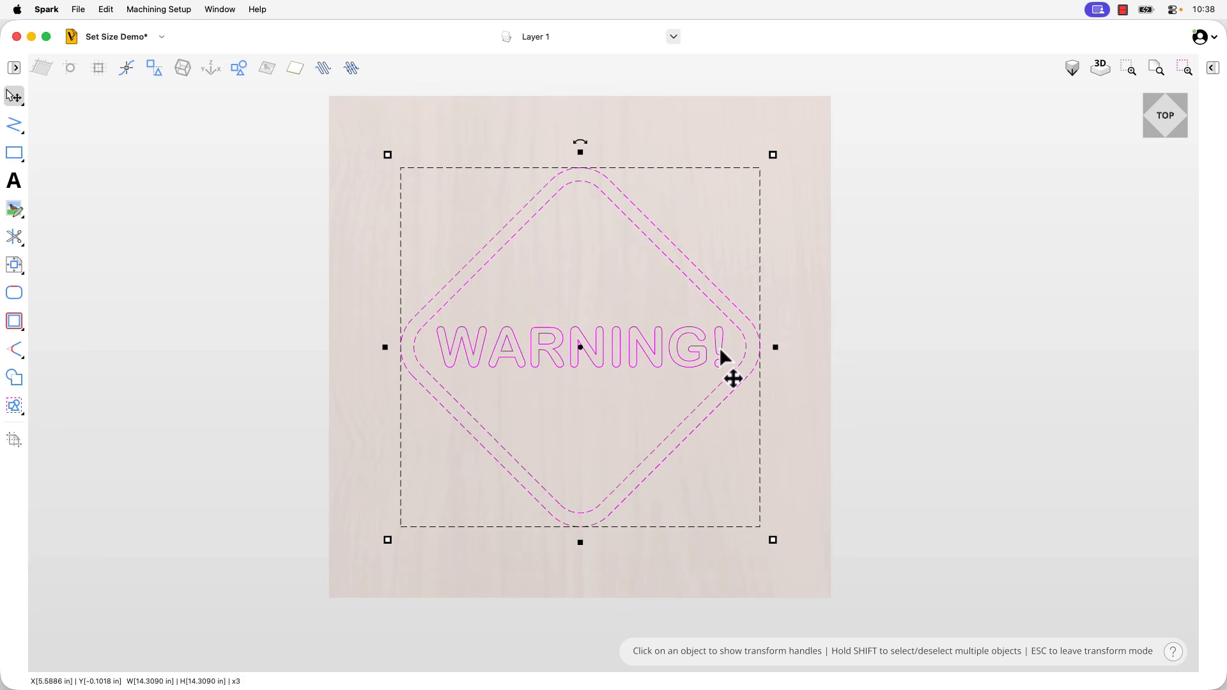
left_click(833, 331)
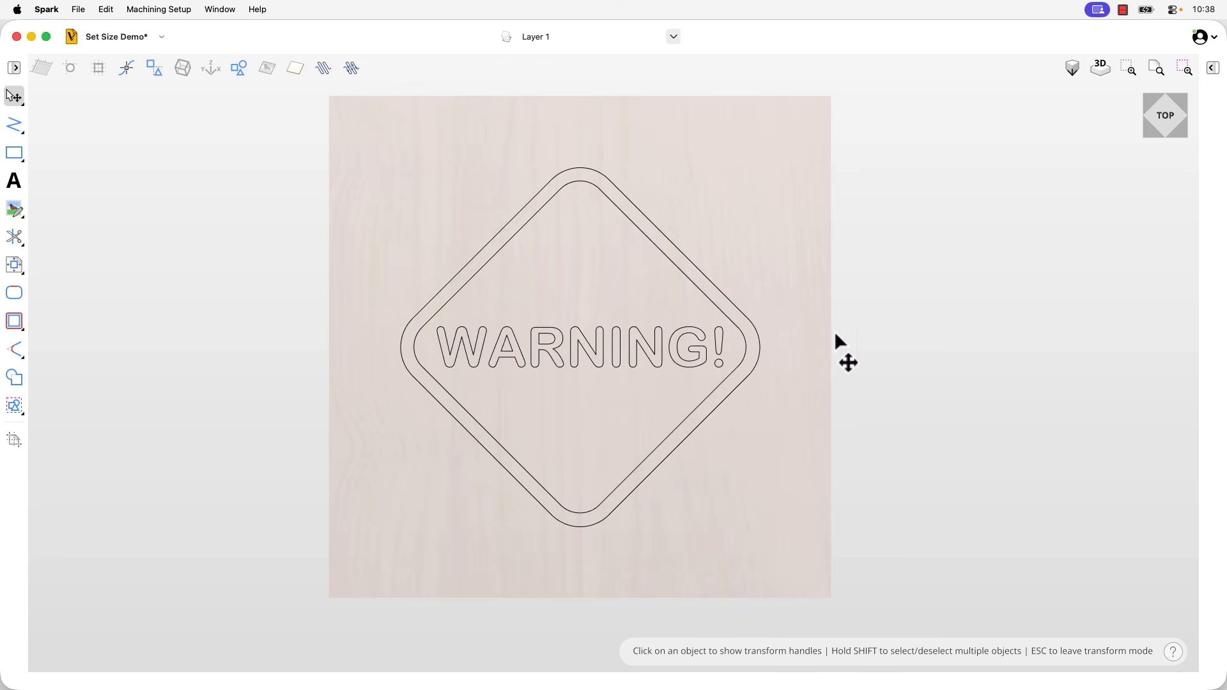
Select both diamonds and the WARNING! text together and scale them proportionally to 10 in wide and high
left_click_drag(287, 107, 926, 583)
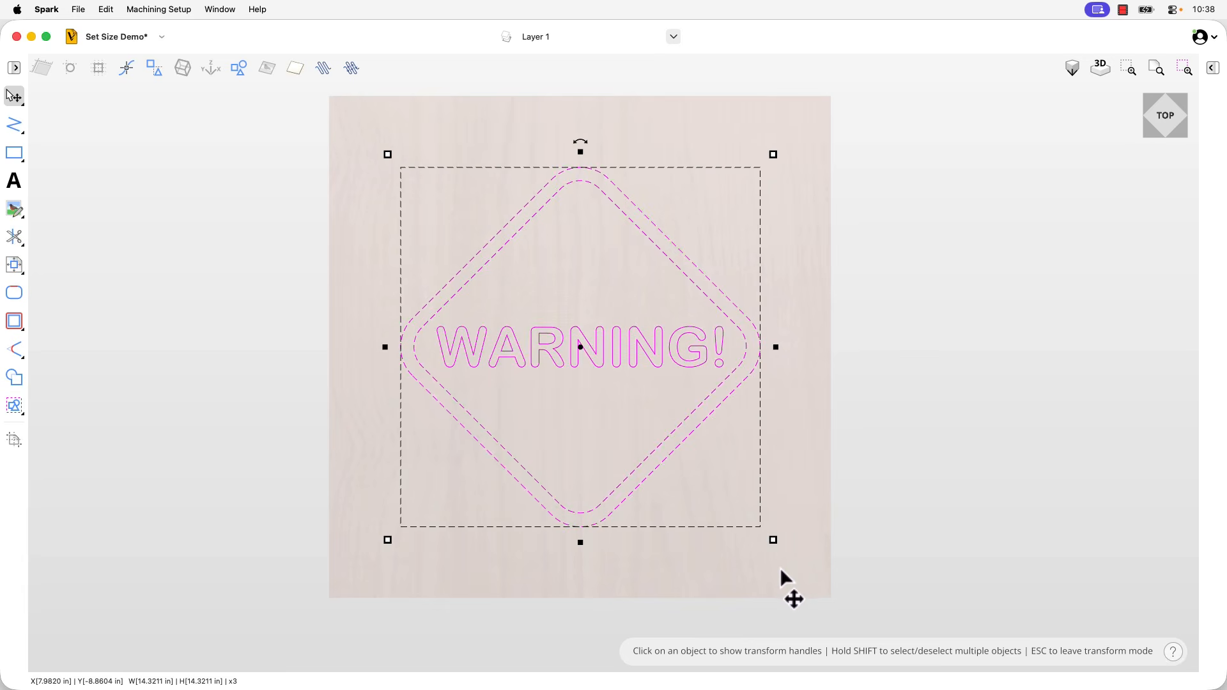
mouse_move(775, 541)
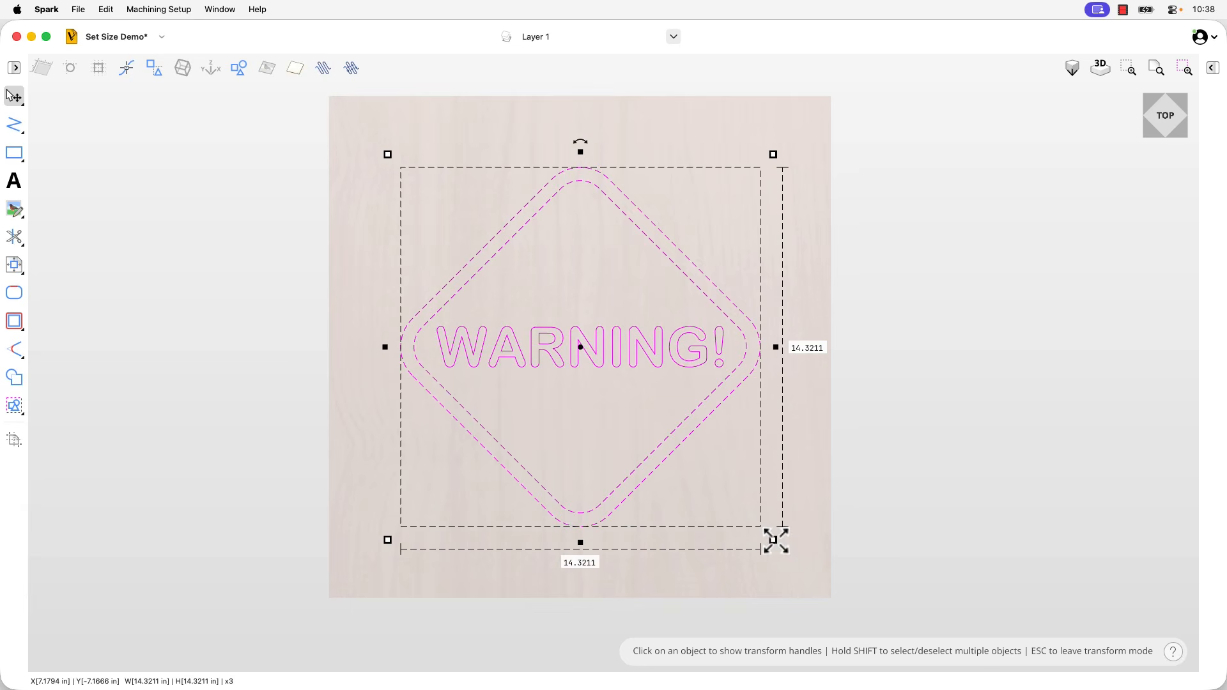
mouse_move(773, 541)
left_mouse_down()
mouse_move(879, 607)
mouse_move(727, 455)
mouse_move(796, 562)
mouse_move(770, 528)
left_mouse_up()
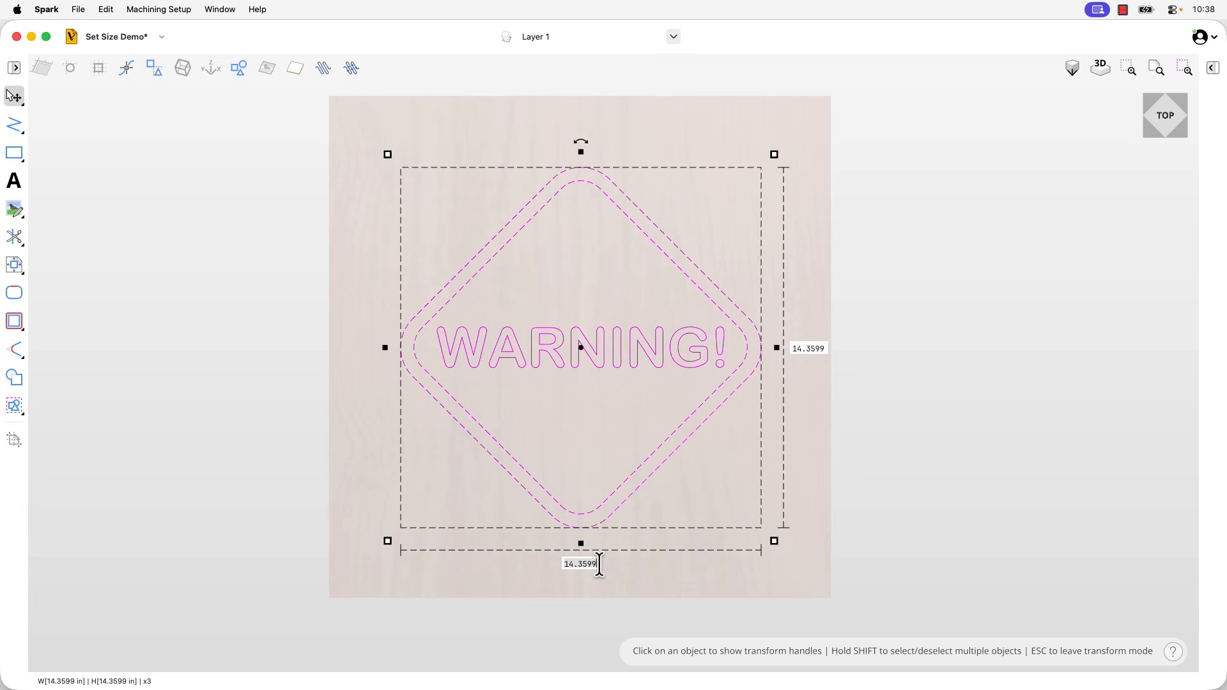
type("10")
key("Return")
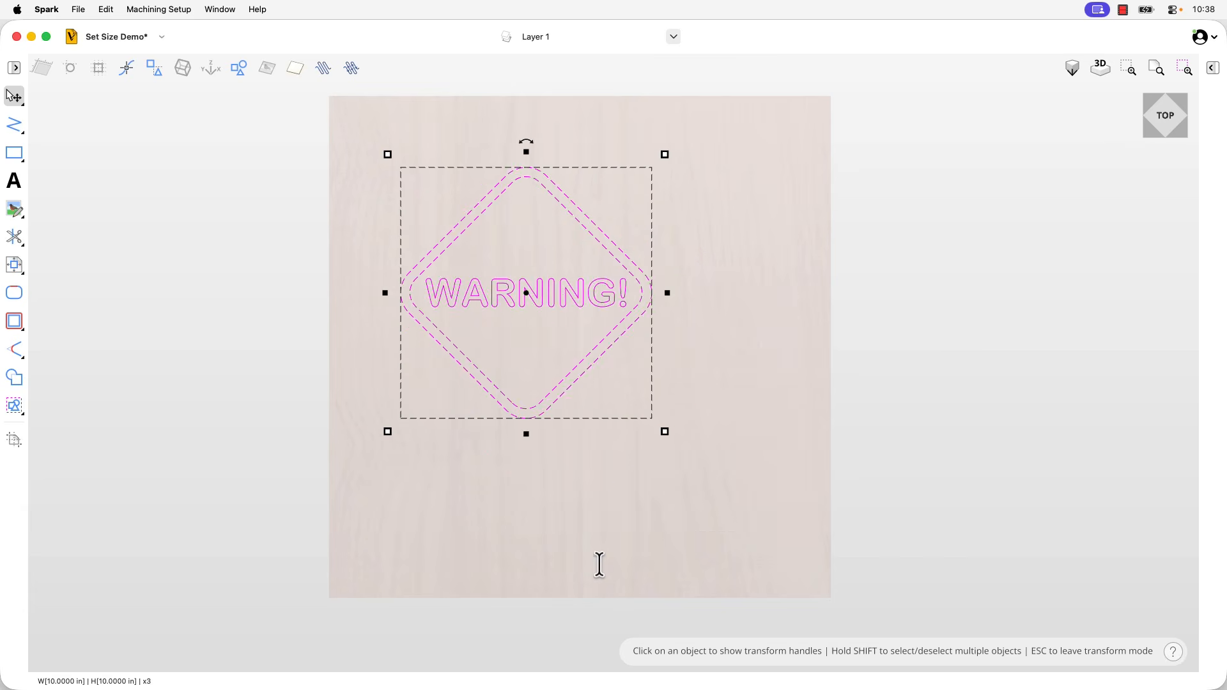
Move the resized sign to the centre of the material at X 0, Y 0 and deselect it
left_click_drag(530, 294, 580, 347)
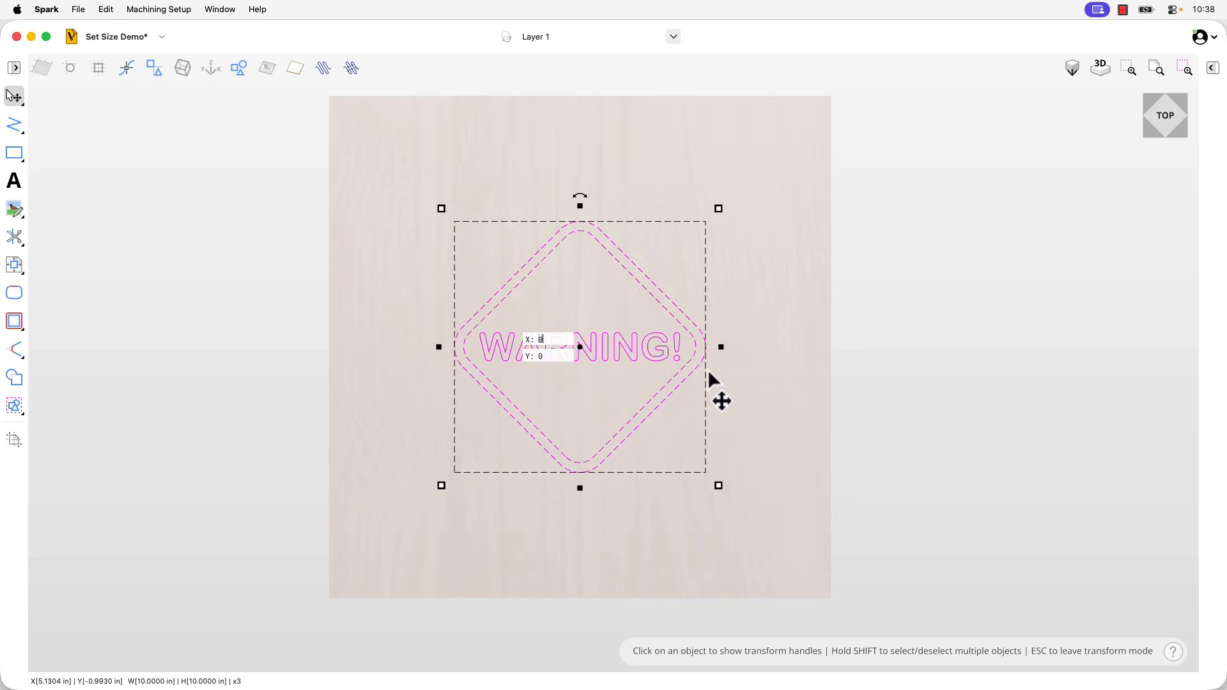
left_click(811, 494)
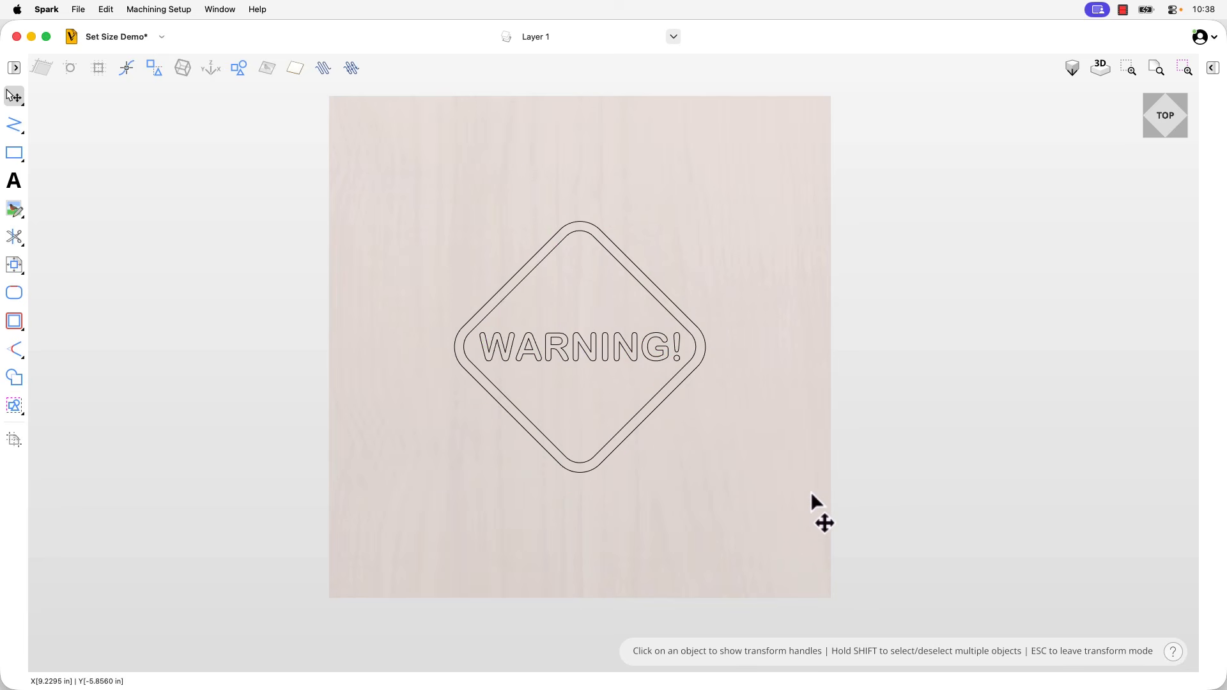